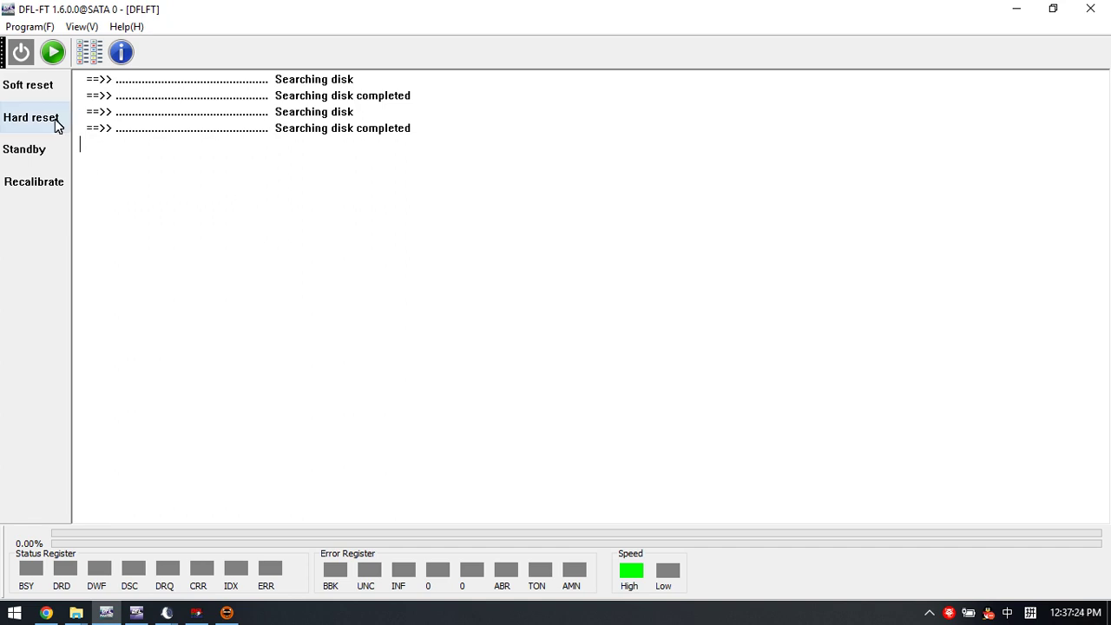
Soft-reset and load the Toshiba tool set for the MQ03ABB, reusing its existing firmware folder.
{"action": "left_click", "coordinate": [10, 96]}
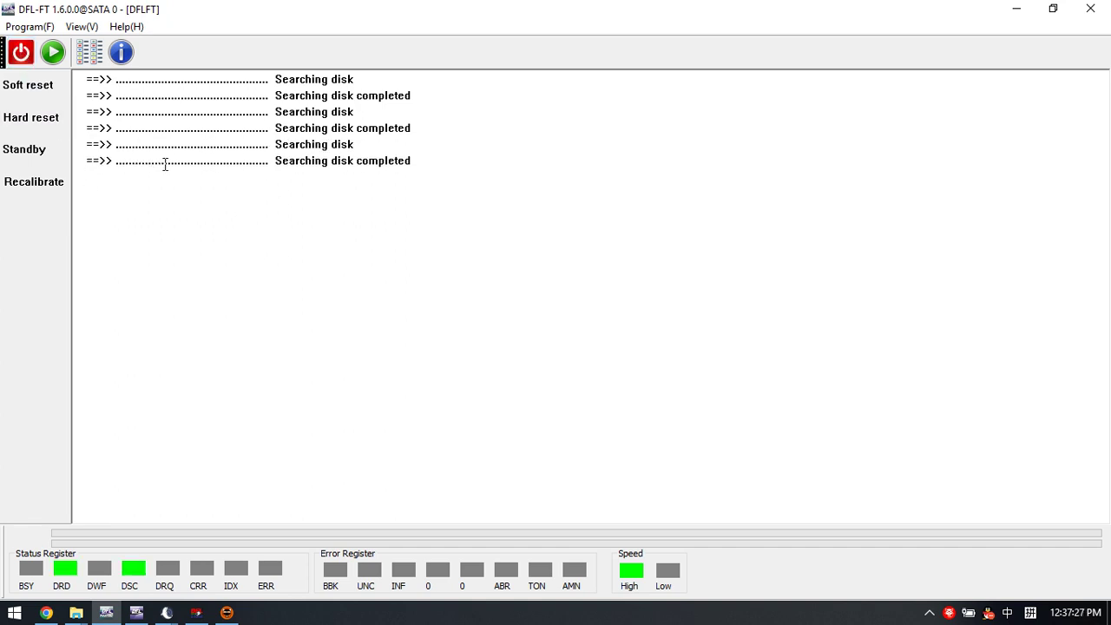
{"action": "left_click", "coordinate": [54, 56]}
{"action": "left_click", "coordinate": [499, 319]}
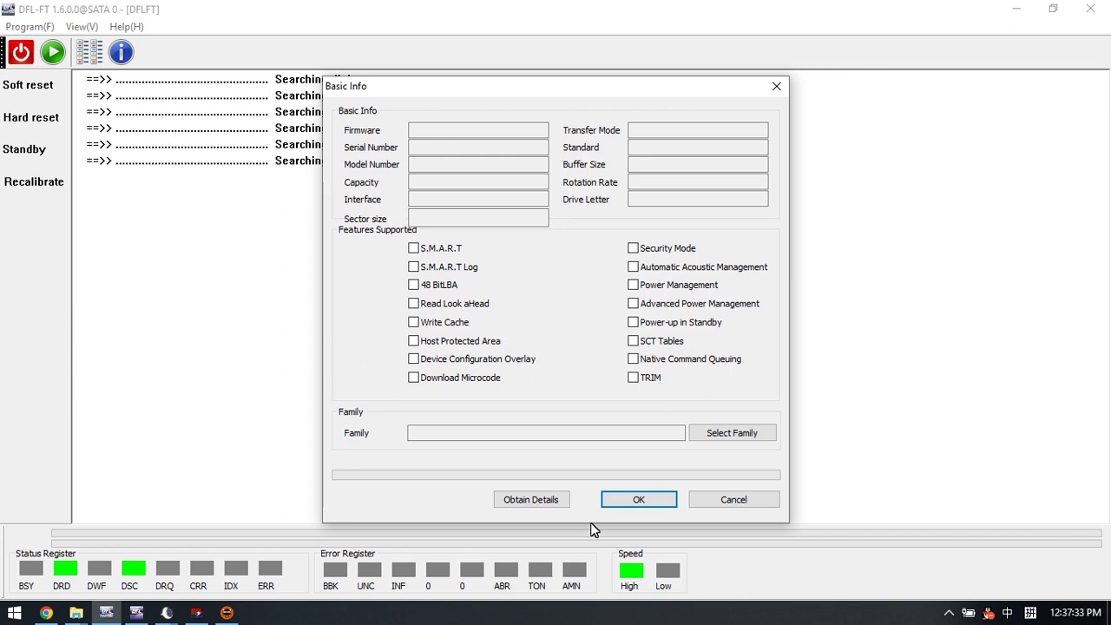
{"action": "left_click", "coordinate": [539, 503]}
{"action": "left_click", "coordinate": [647, 502]}
{"action": "left_click", "coordinate": [694, 426]}
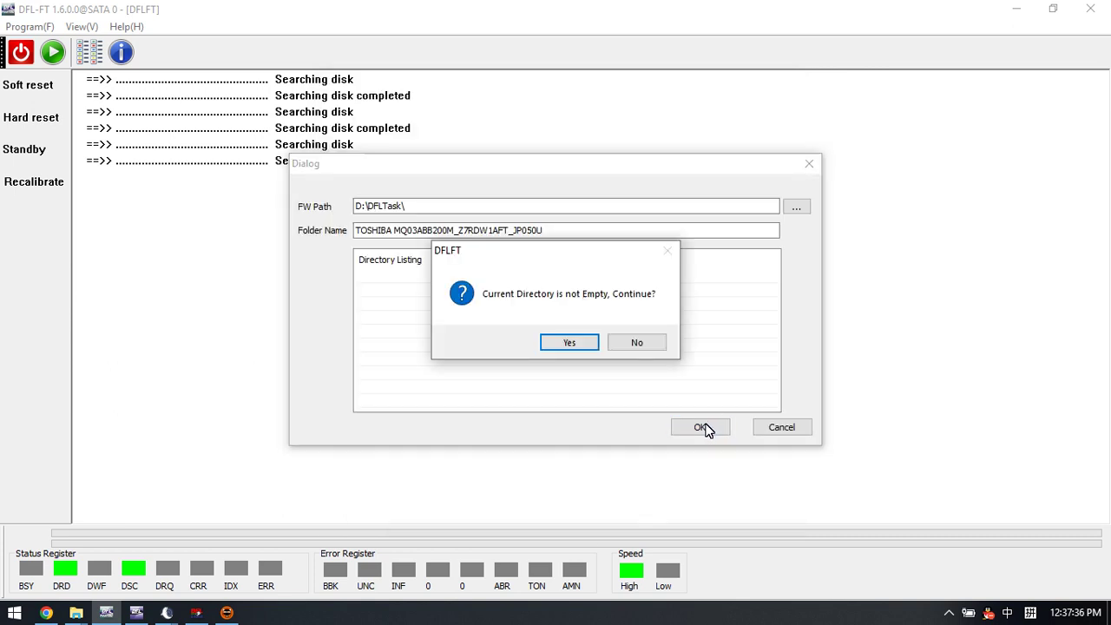
{"action": "left_click", "coordinate": [570, 347]}
{"action": "left_click", "coordinate": [587, 339]}
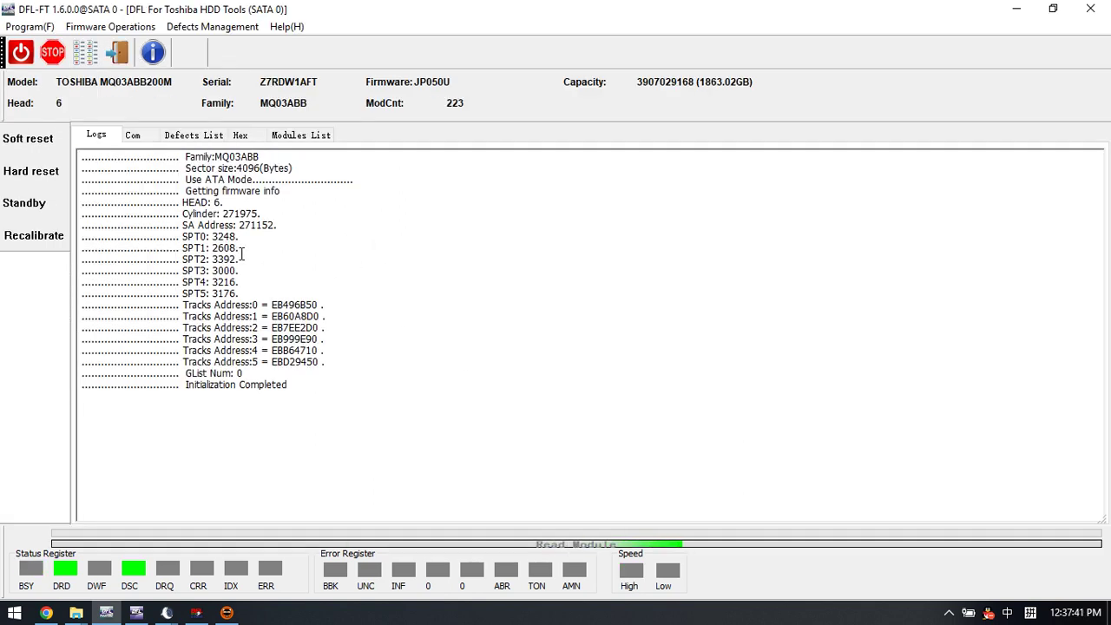
Open the Defects Management menu for the loaded MQ03ABB drive (GList Num: 0).
{"action": "left_click", "coordinate": [243, 255]}
{"action": "left_click", "coordinate": [211, 27]}
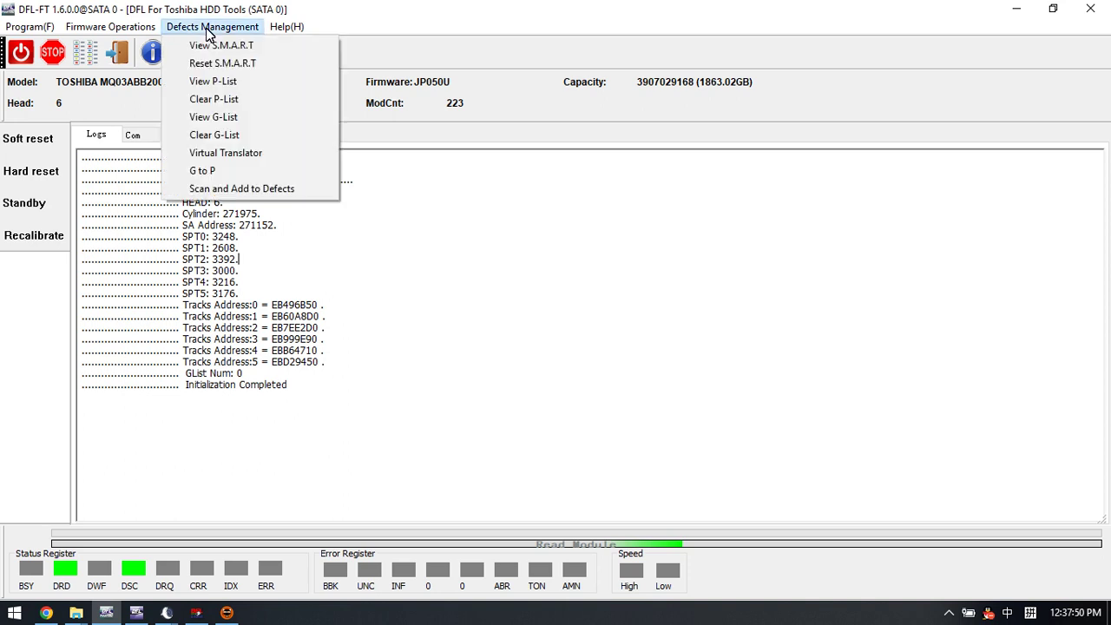
Run Clear G-List and highlight its Operation success result lines in the log.
{"action": "left_click", "coordinate": [252, 141]}
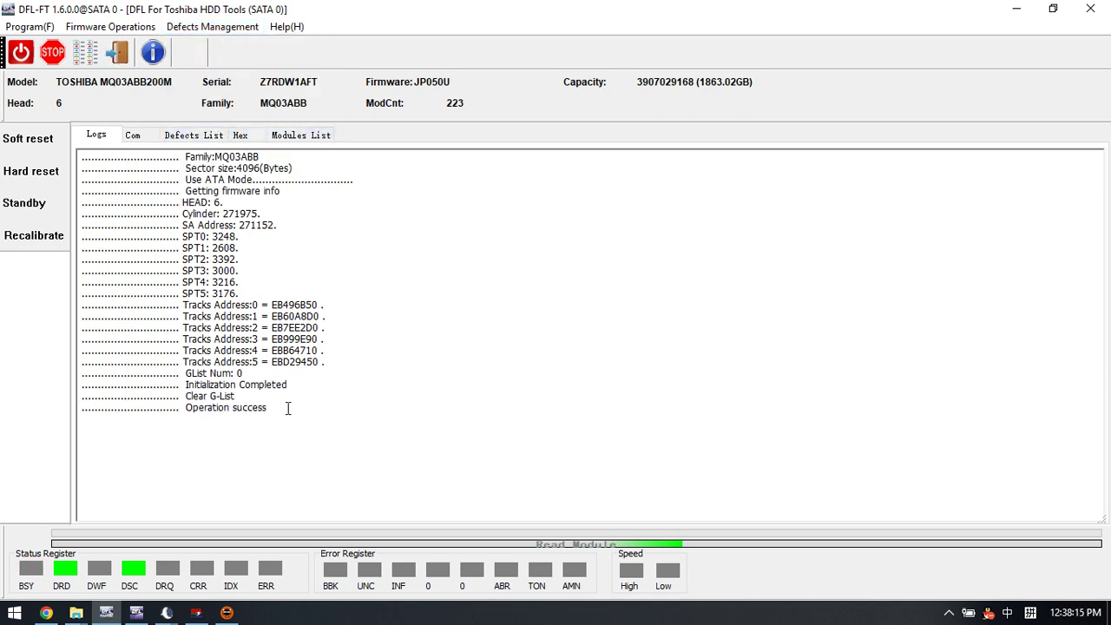
{"action": "left_click_drag", "start_coordinate": [289, 408], "coordinate": [71, 408]}
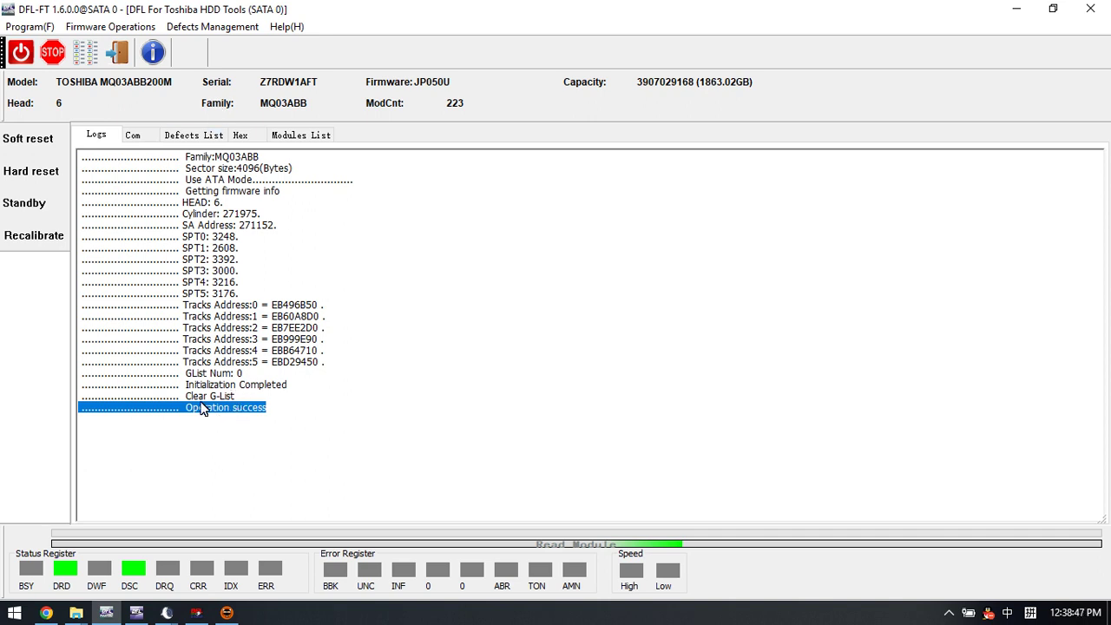
{"action": "left_click", "coordinate": [288, 405]}
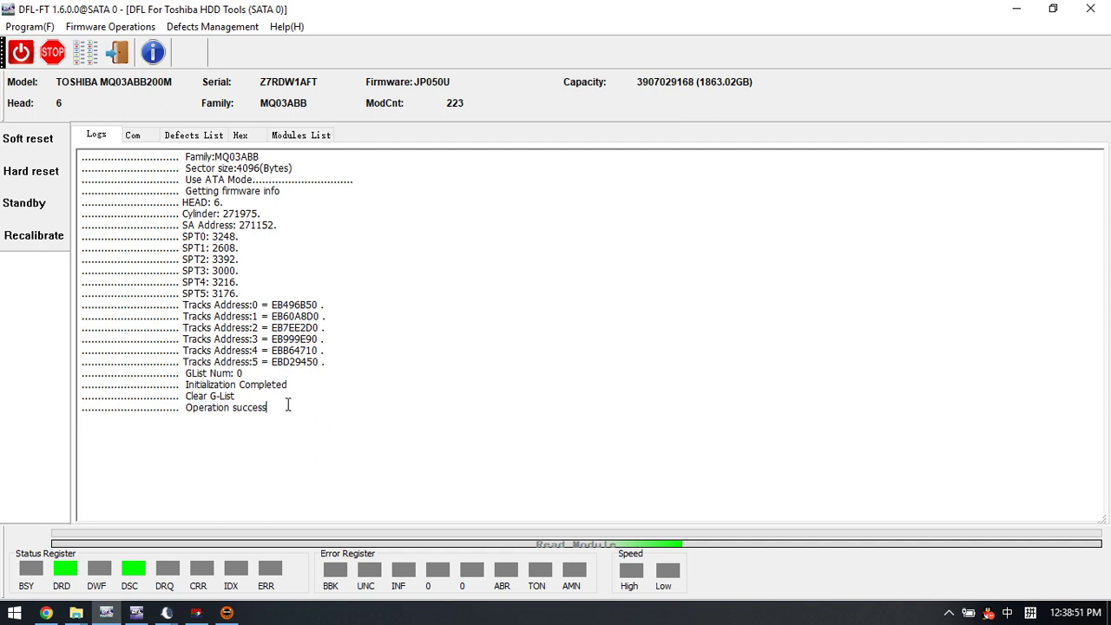
{"action": "left_click_drag", "start_coordinate": [269, 407], "coordinate": [74, 392]}
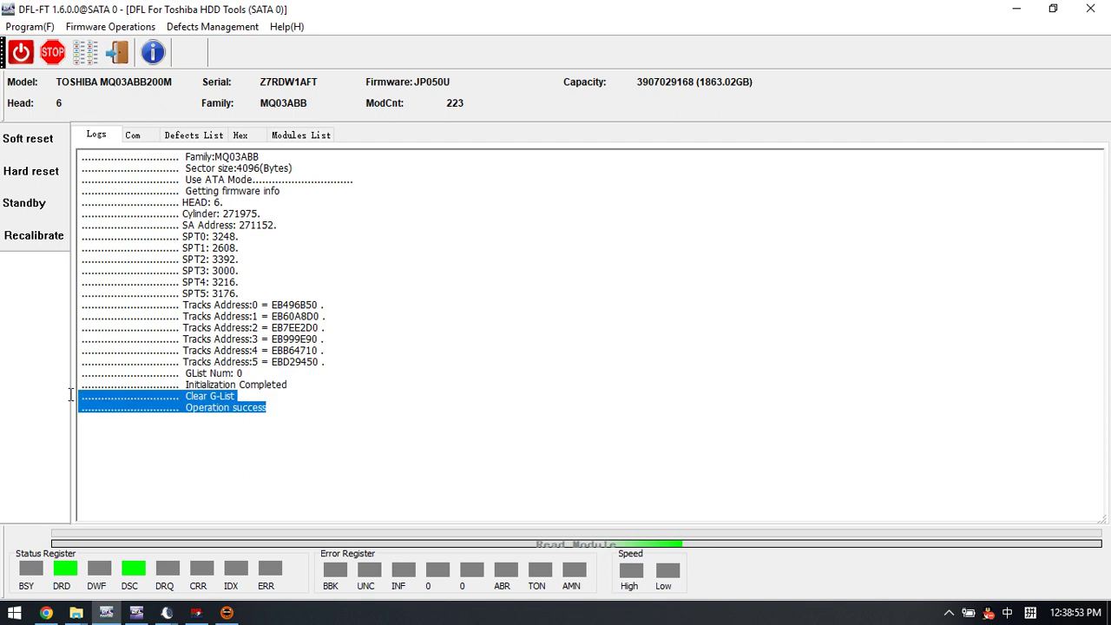
{"action": "left_click", "coordinate": [279, 412]}
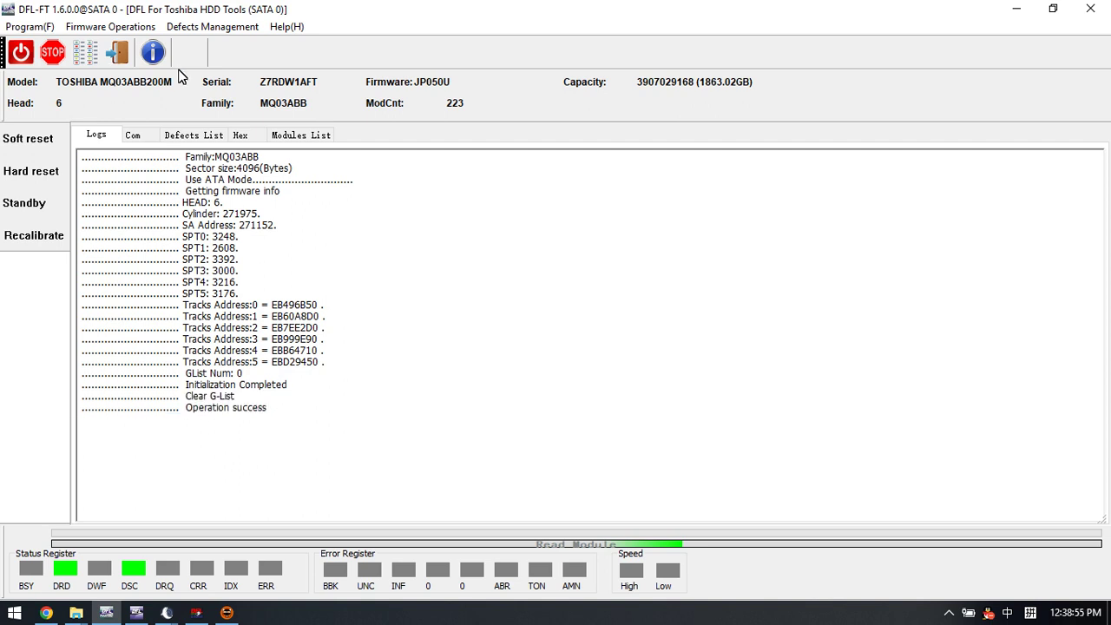
Run Virtual Translator from Defects Management, check its Operation success line, then switch to DFL-DE.
{"action": "left_click", "coordinate": [219, 26]}
{"action": "left_click", "coordinate": [250, 154]}
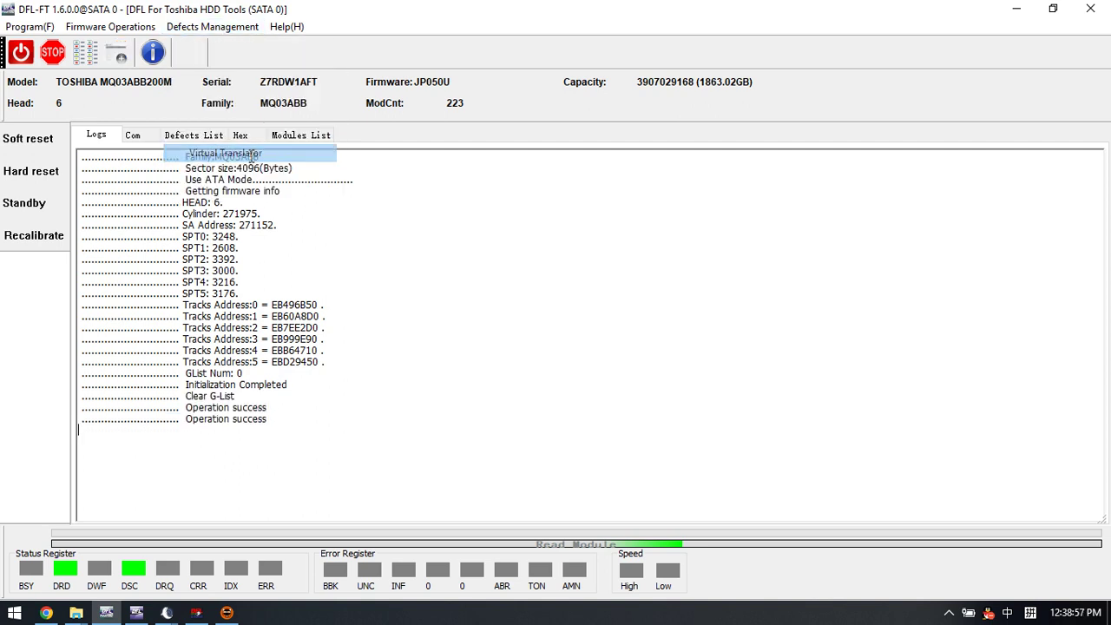
{"action": "left_click_drag", "start_coordinate": [303, 418], "coordinate": [13, 420]}
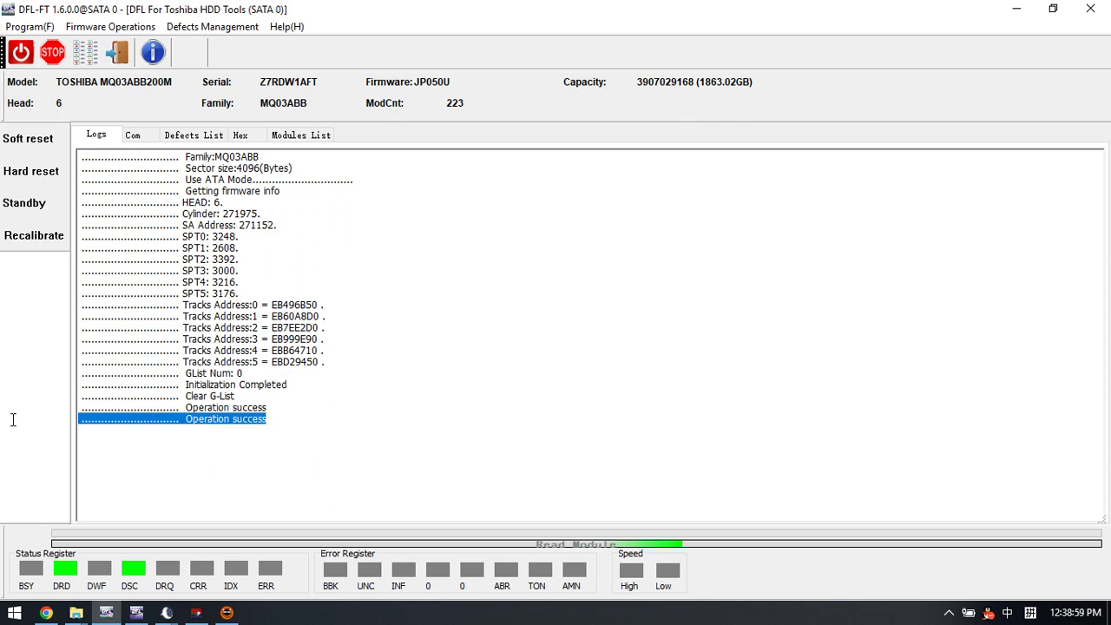
{"action": "left_click", "coordinate": [210, 425]}
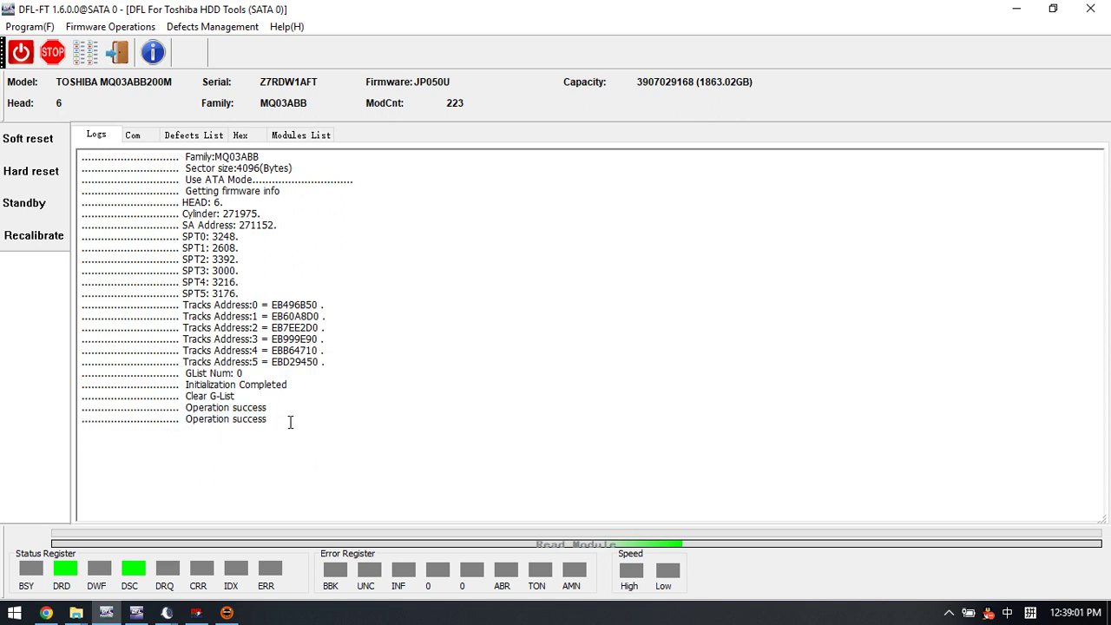
{"action": "left_click", "coordinate": [136, 613]}
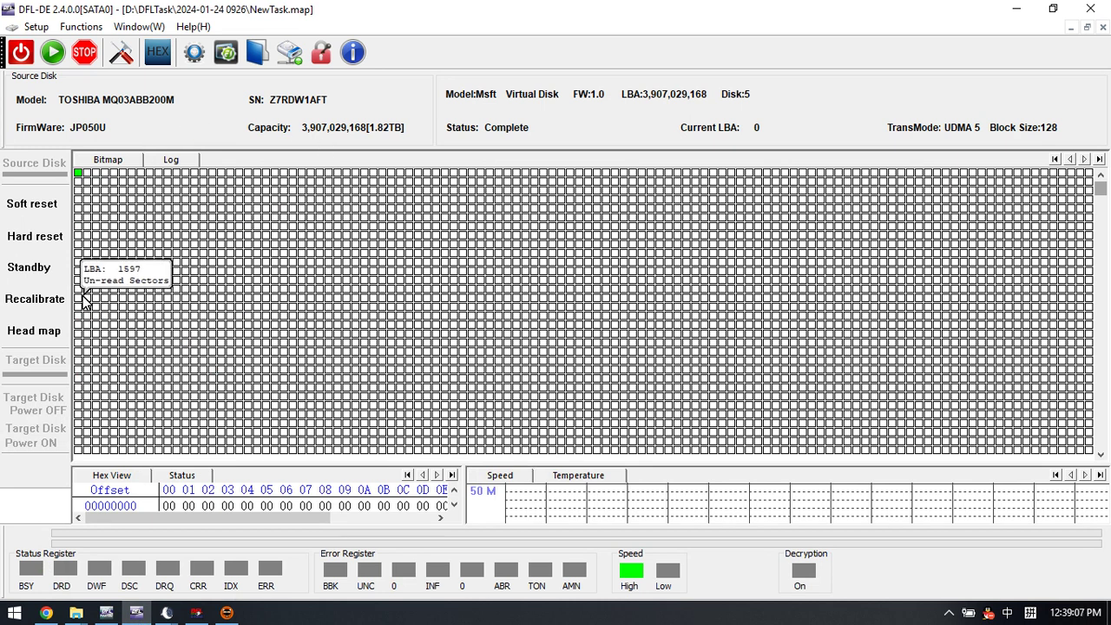
In DFL-DE Settings, tick 'Run auto virtual translator after hard reset' under Toshiba Virtual Translator Settings.
{"action": "left_click", "coordinate": [121, 54]}
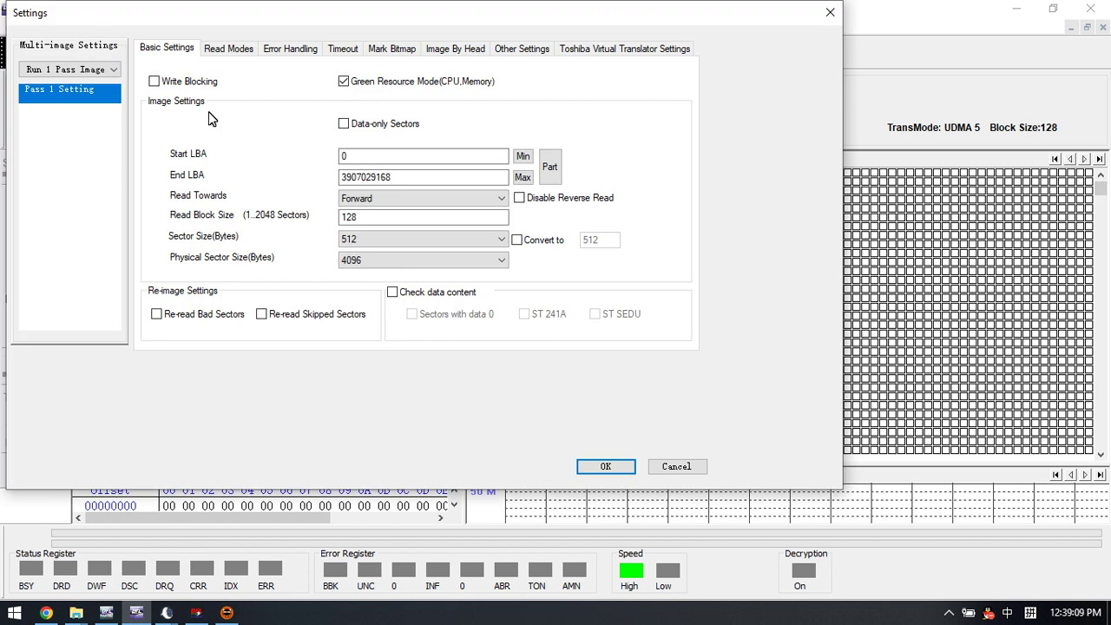
{"action": "left_click_drag", "start_coordinate": [363, 19], "coordinate": [486, 80]}
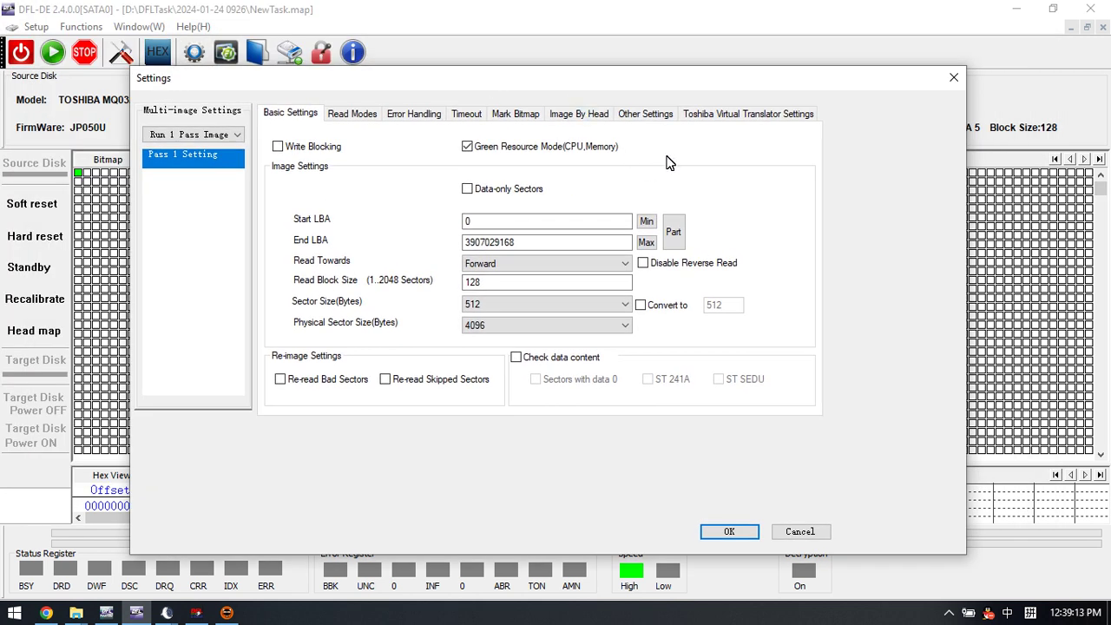
{"action": "left_click", "coordinate": [724, 116]}
{"action": "left_click", "coordinate": [328, 198]}
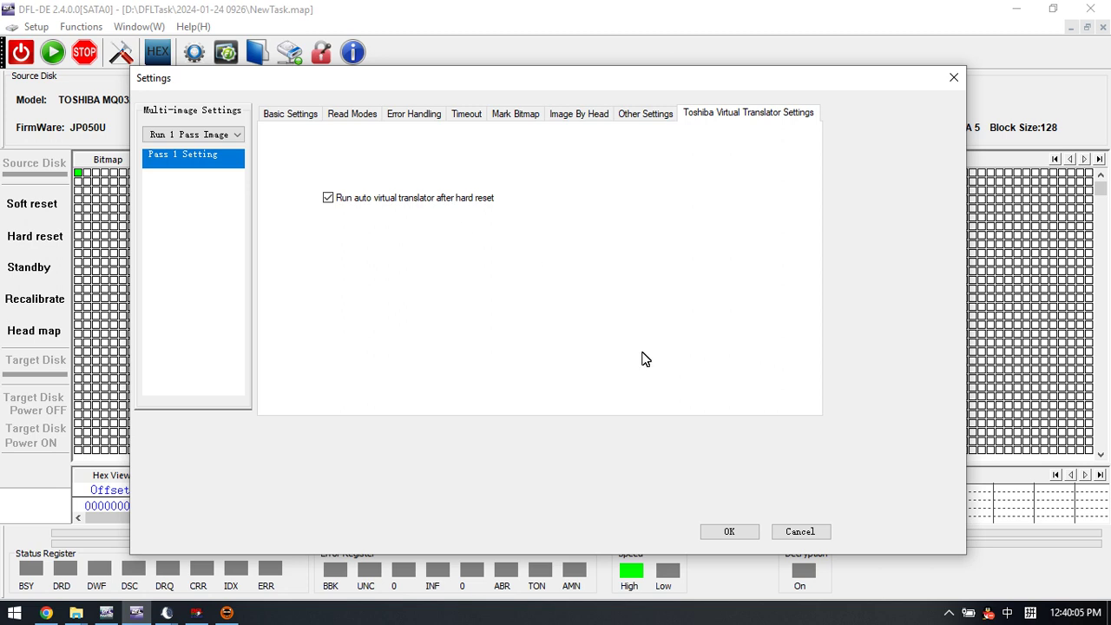
Save the virtual translator setting and turn off Green Resource Mode.
{"action": "left_click", "coordinate": [726, 531]}
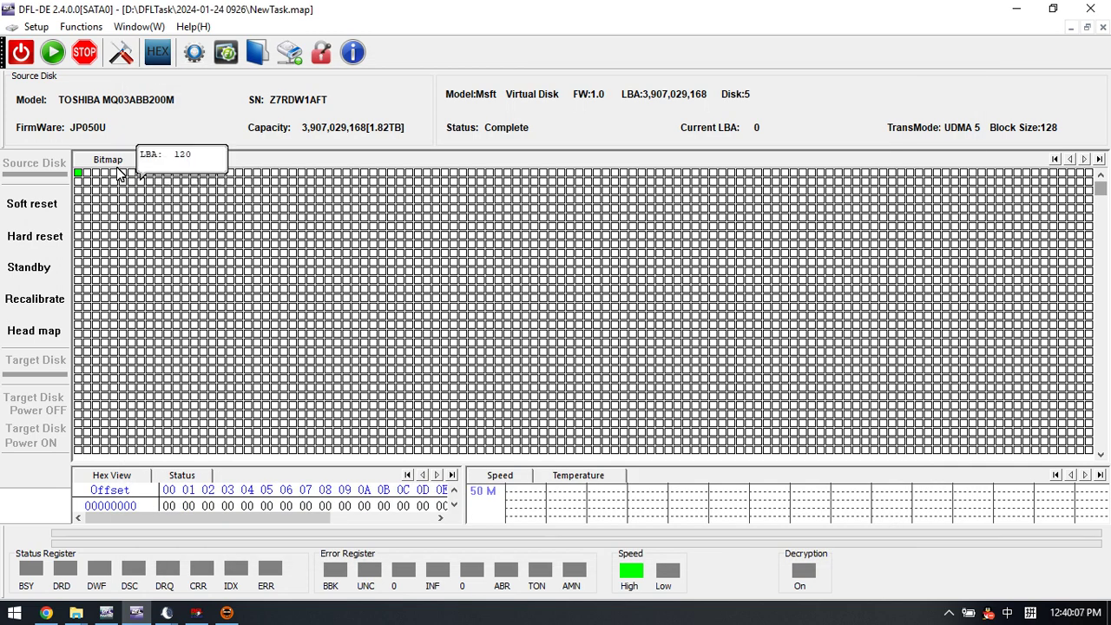
{"action": "left_click", "coordinate": [121, 54]}
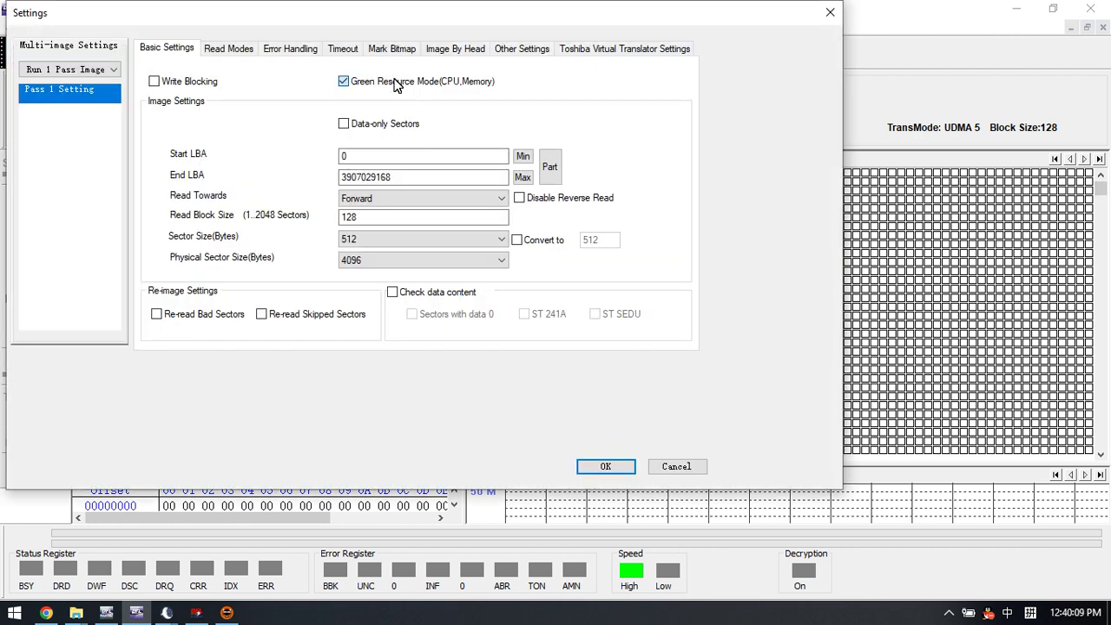
{"action": "left_click", "coordinate": [390, 88]}
{"action": "left_click", "coordinate": [632, 473]}
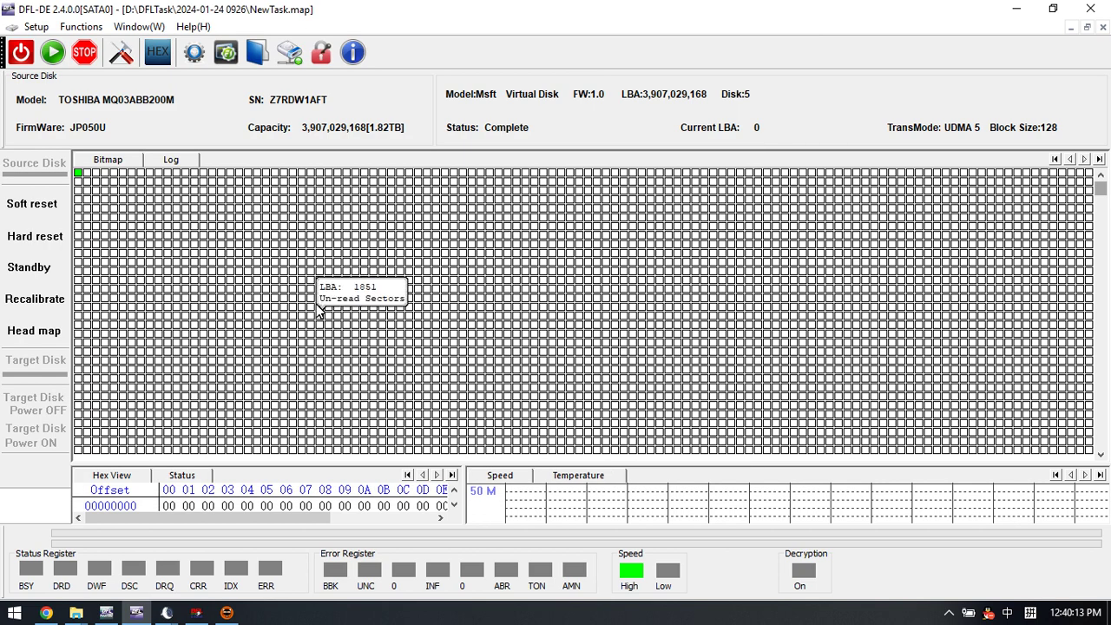
Power on the source disk and start imaging, with the first sectors reading green.
{"action": "left_click", "coordinate": [57, 62]}
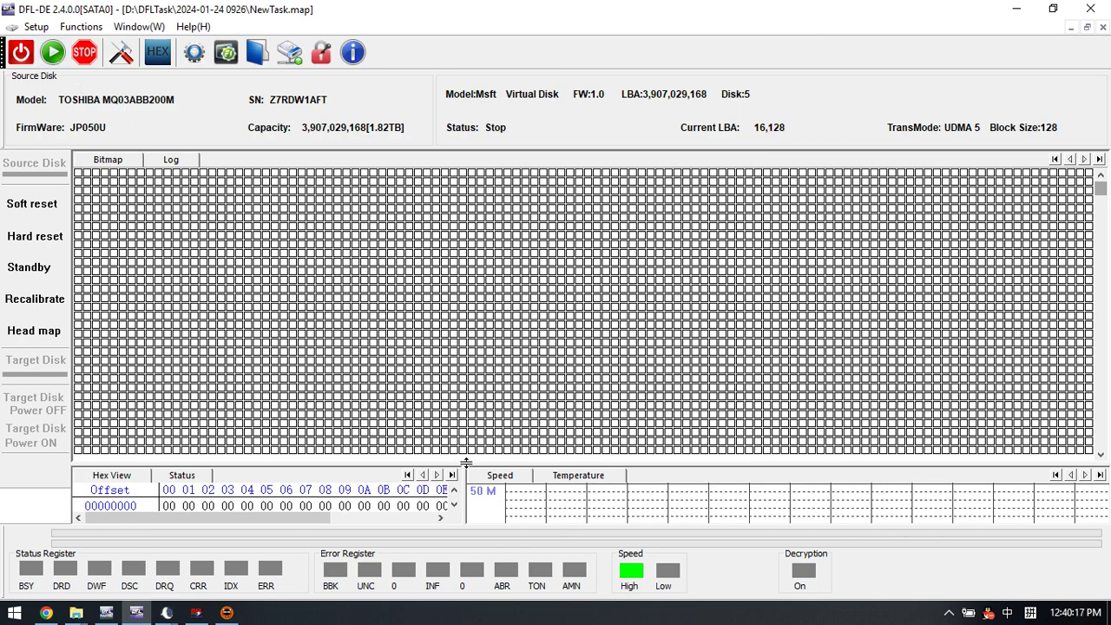
{"action": "left_click_drag", "start_coordinate": [466, 463], "coordinate": [463, 334]}
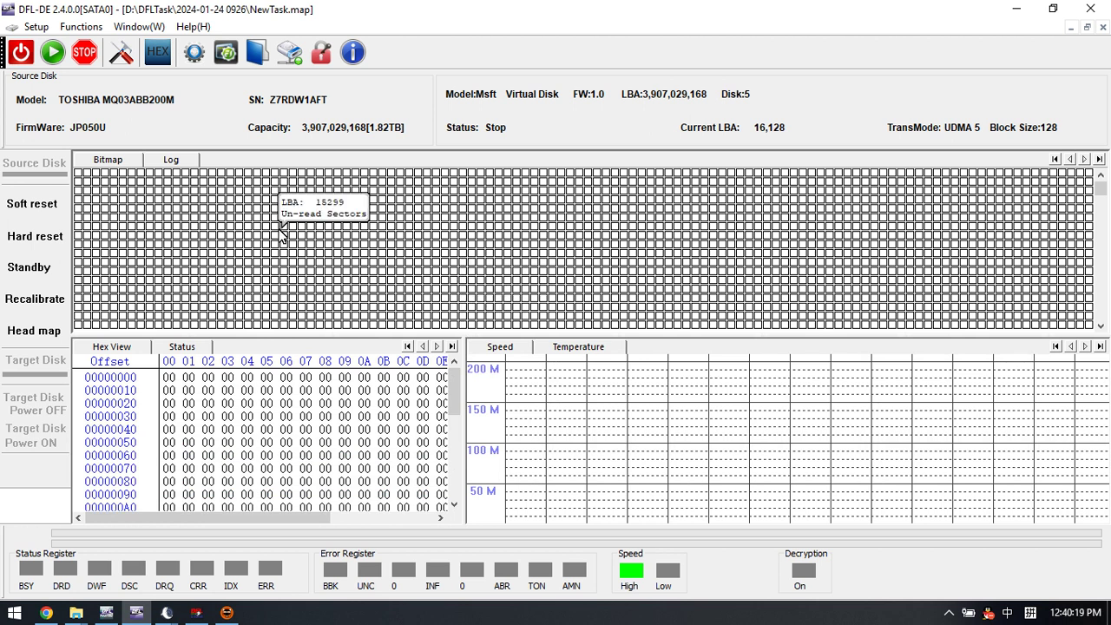
{"action": "left_click", "coordinate": [20, 70]}
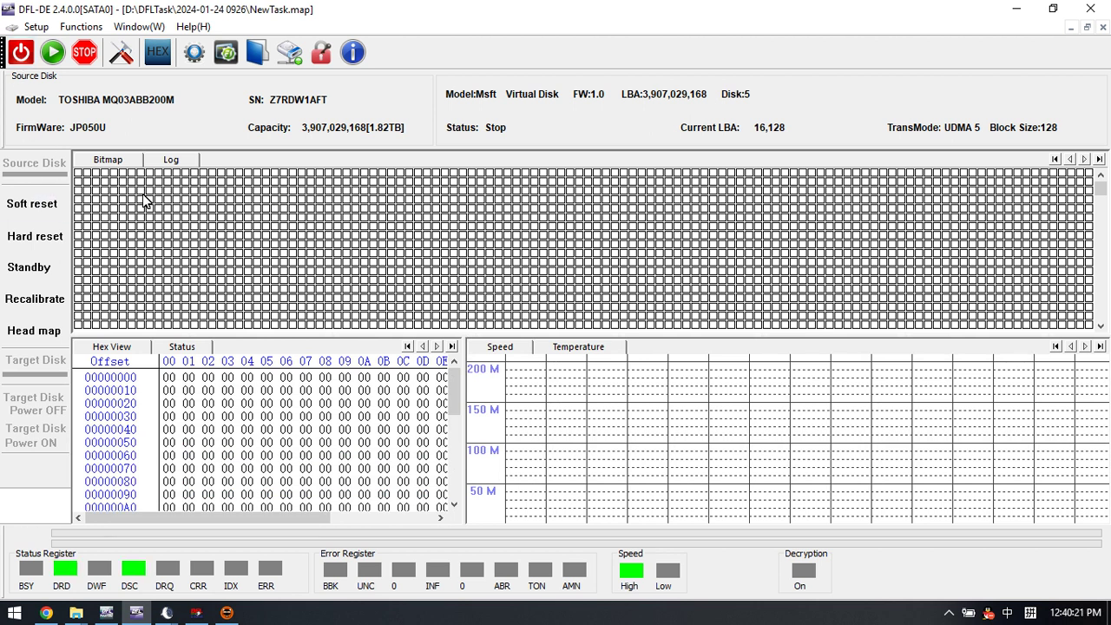
{"action": "left_click", "coordinate": [52, 52]}
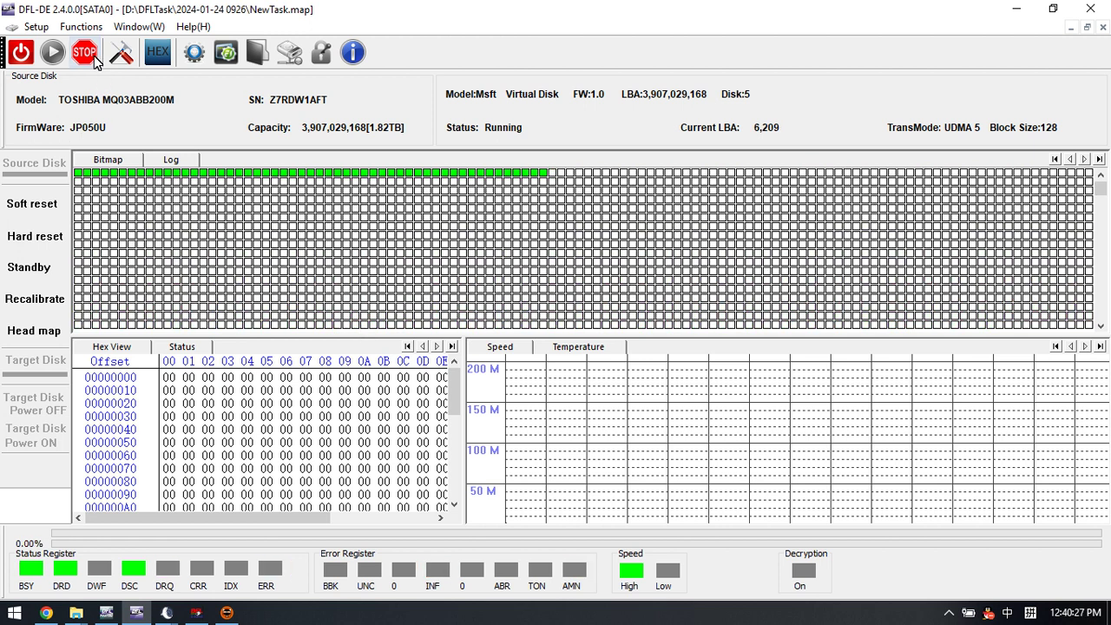
Stop imaging at LBA 6,209 and check the Toshiba Virtual Translator Settings without changes.
{"action": "left_click", "coordinate": [87, 54]}
{"action": "left_click", "coordinate": [121, 54]}
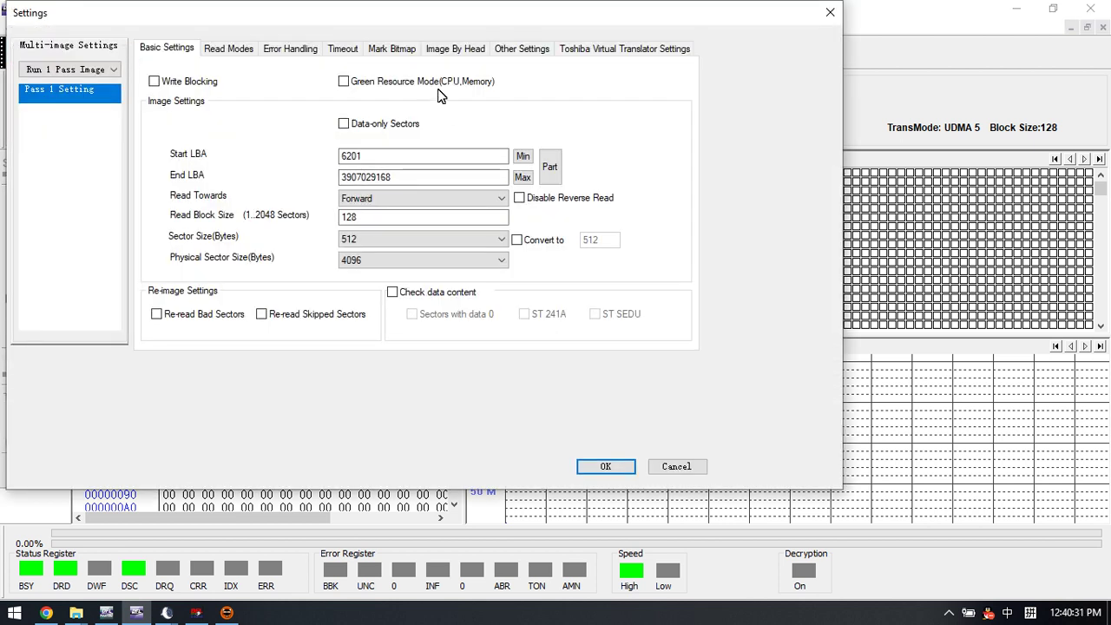
{"action": "left_click", "coordinate": [606, 50]}
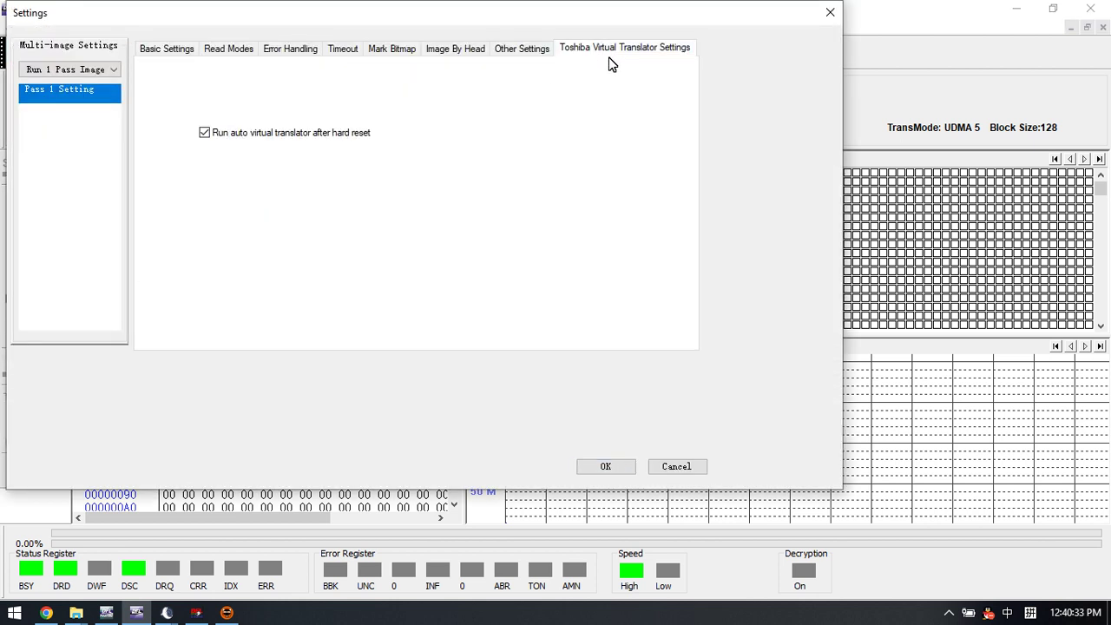
{"action": "left_click", "coordinate": [697, 466]}
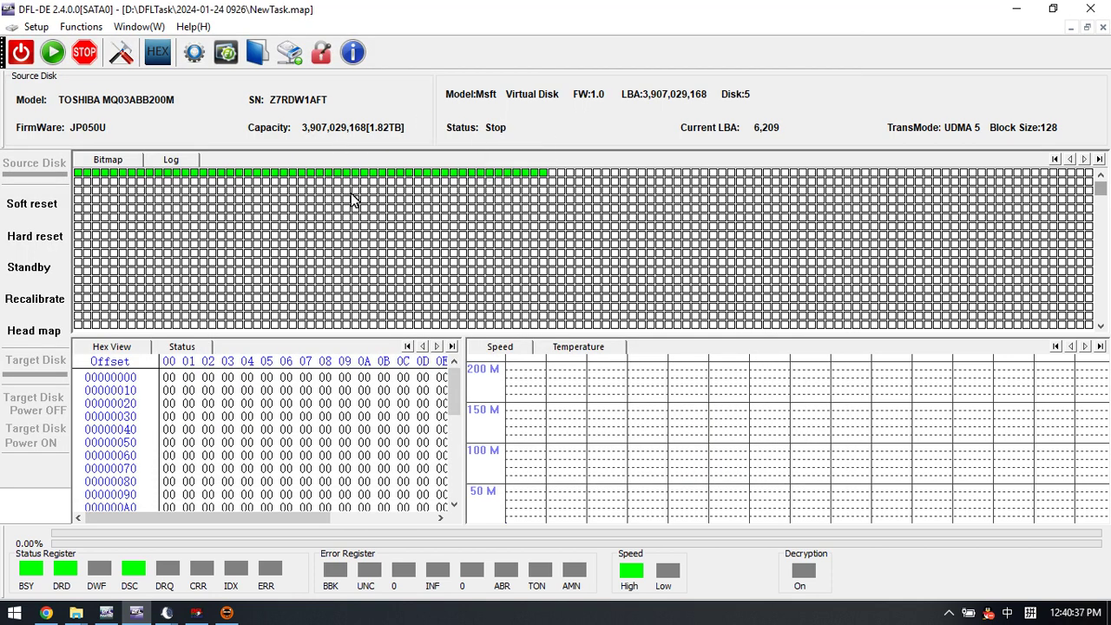
Review the auto virtual translator option once more and cancel out of Settings.
{"action": "mouse_move", "coordinate": [178, 613]}
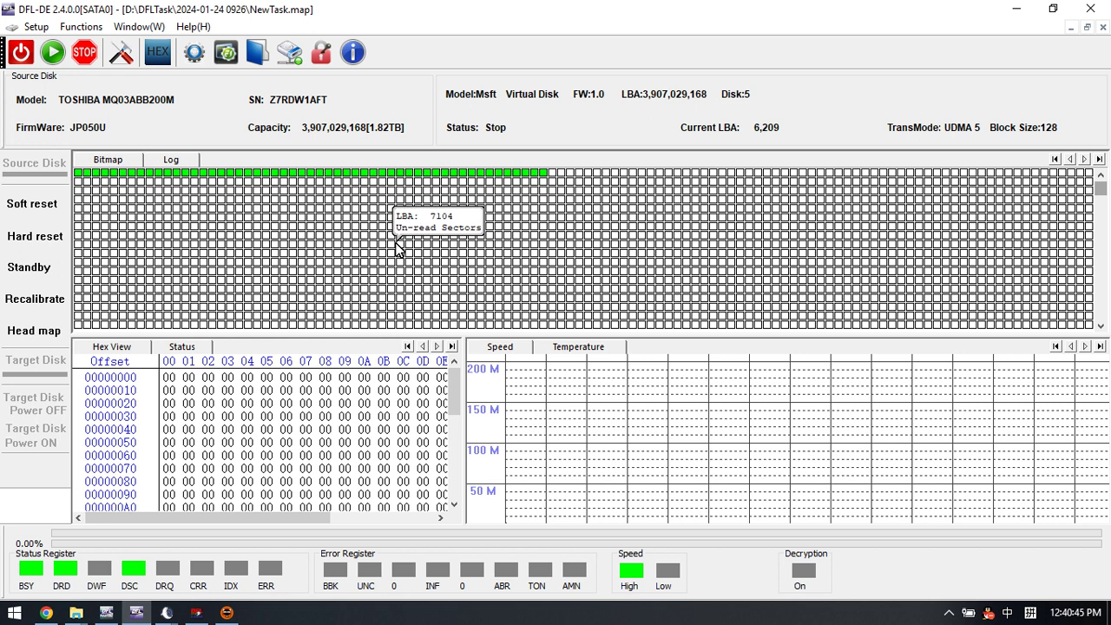
{"action": "left_click", "coordinate": [126, 56]}
{"action": "left_click", "coordinate": [617, 49]}
{"action": "left_click", "coordinate": [685, 471]}
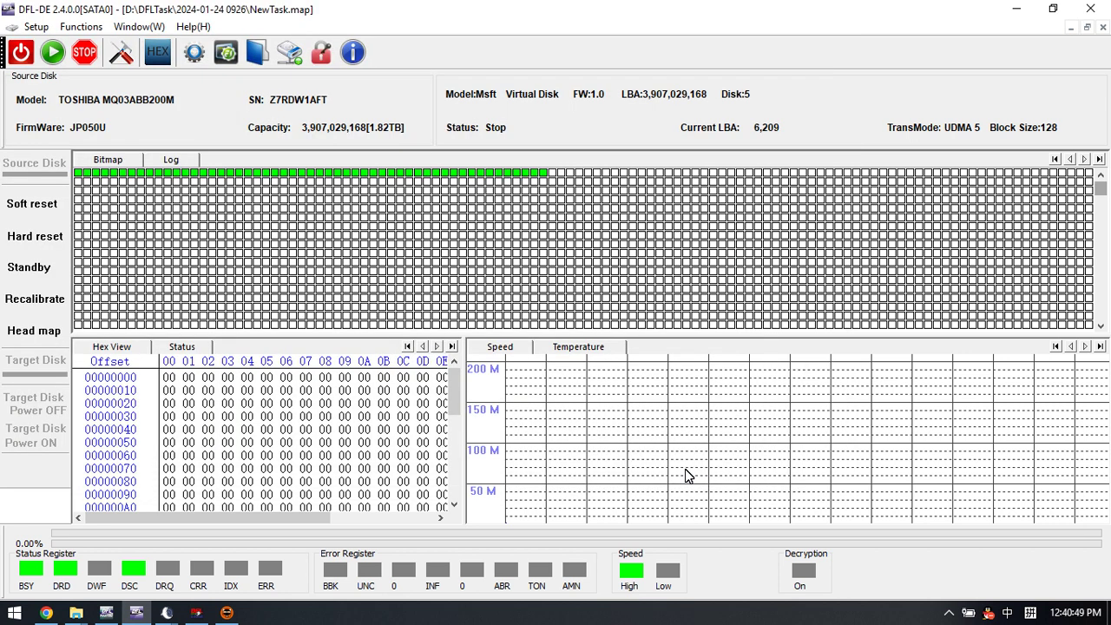
{"action": "mouse_move", "coordinate": [484, 278]}
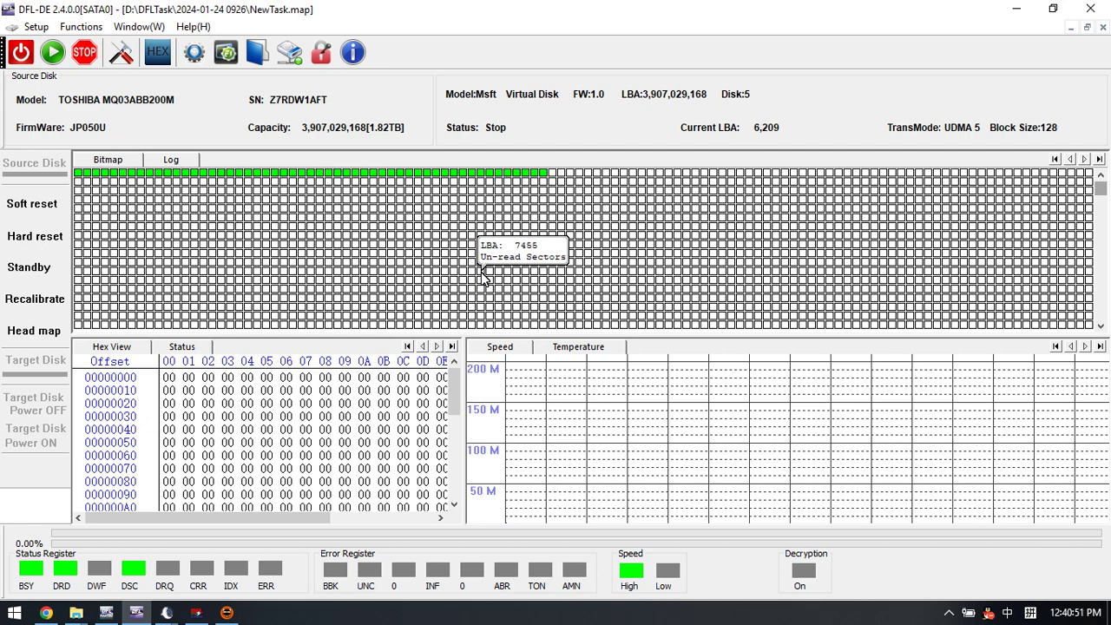